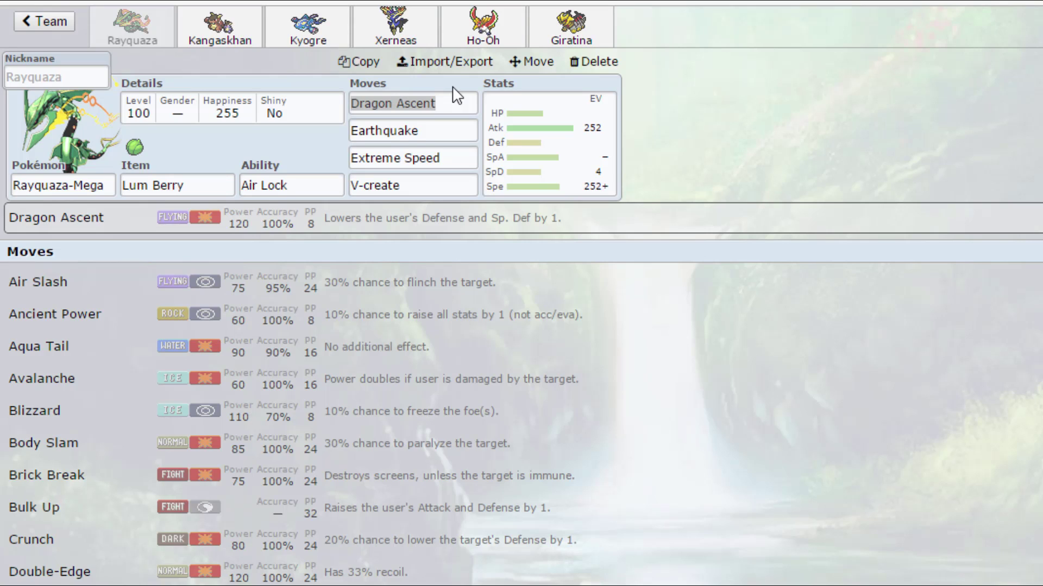
# - Examine Rayquaza's EV spread and its Dragon Ascent, Earthquake and V-create moves
pyautogui.click(471, 133)
pyautogui.click(520, 168)
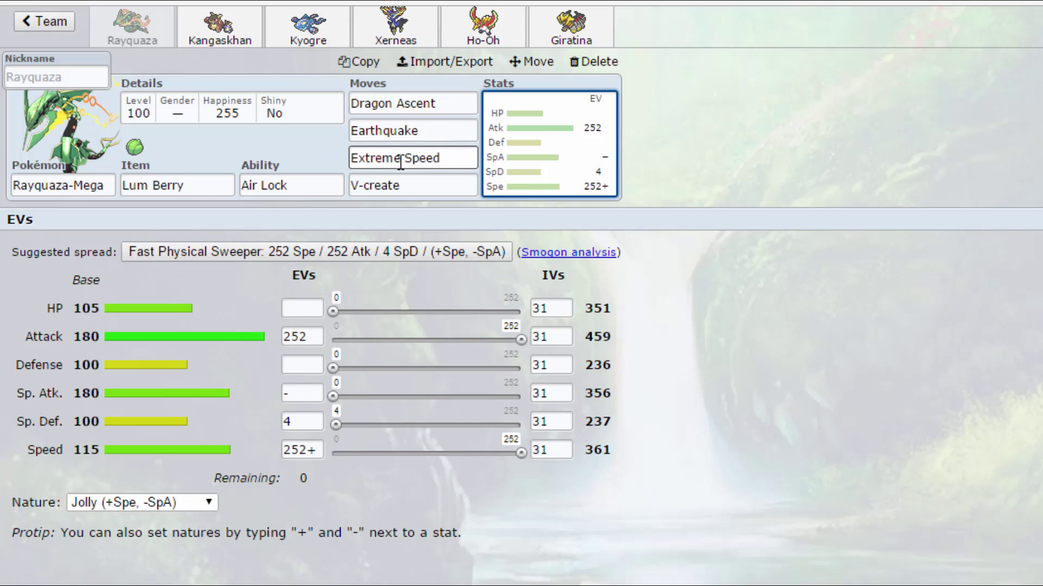
pyautogui.click(451, 133)
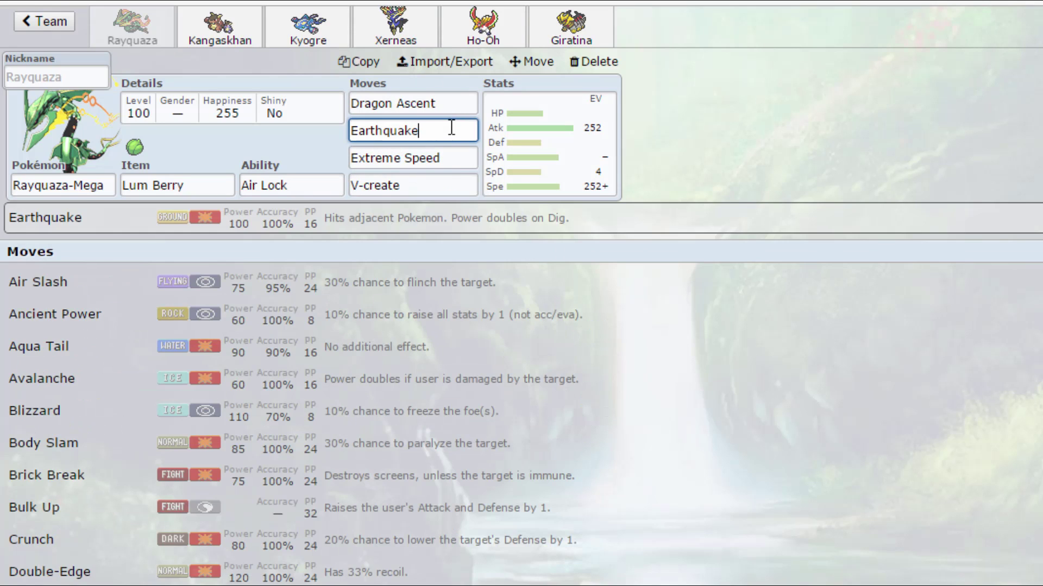
pyautogui.click(442, 183)
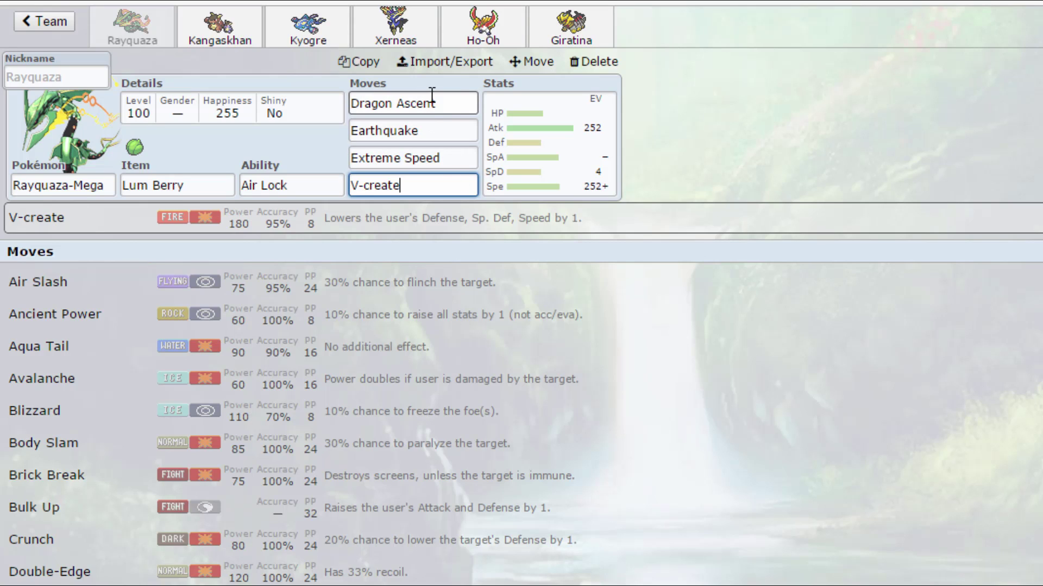
pyautogui.click(454, 102)
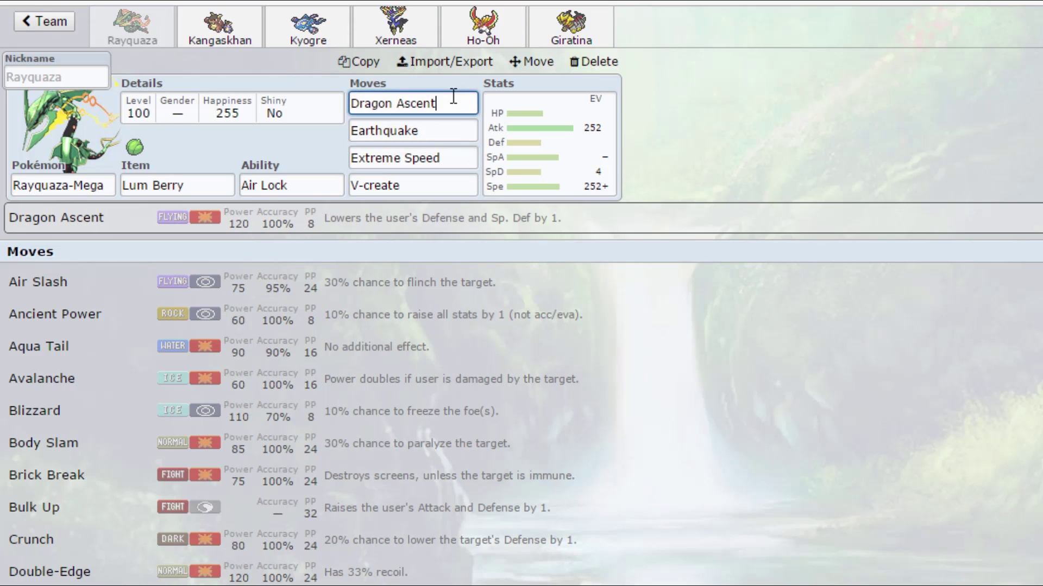
pyautogui.click(444, 135)
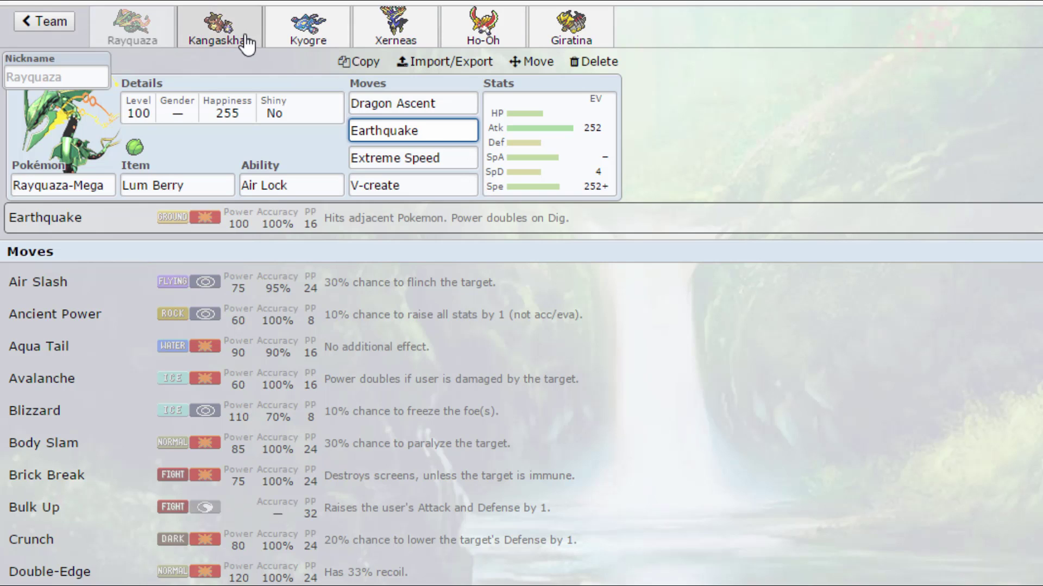
# - Review Kangaskhan's four moves, ability, held item and EV spread
pyautogui.click(221, 45)
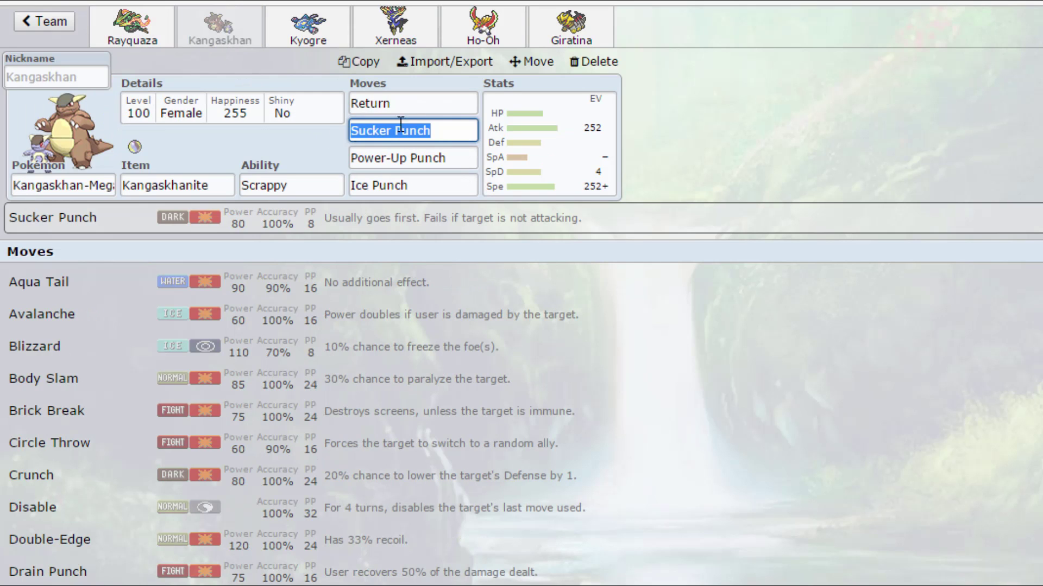
pyautogui.click(433, 102)
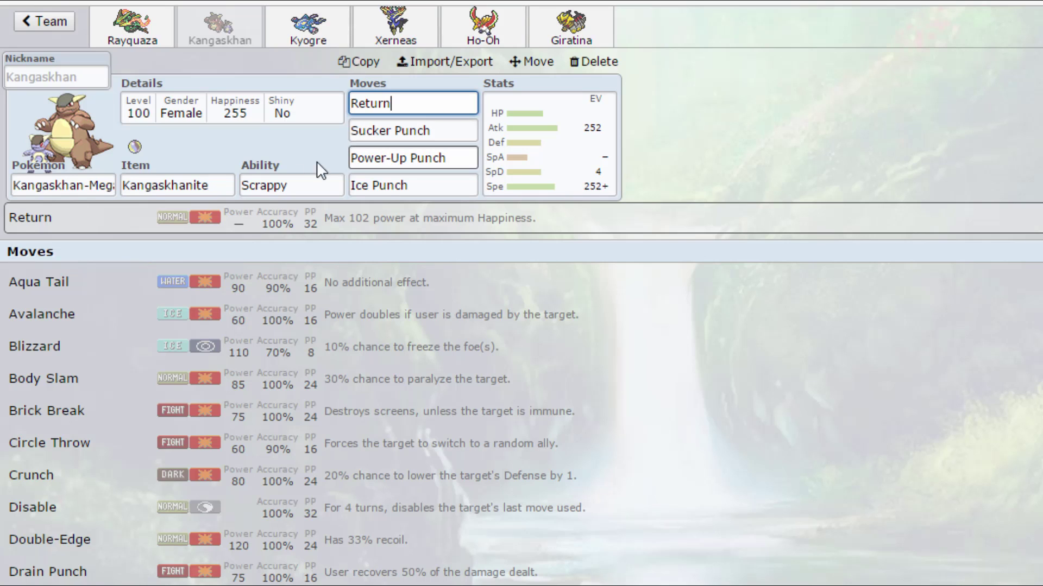
pyautogui.click(300, 186)
pyautogui.click(232, 181)
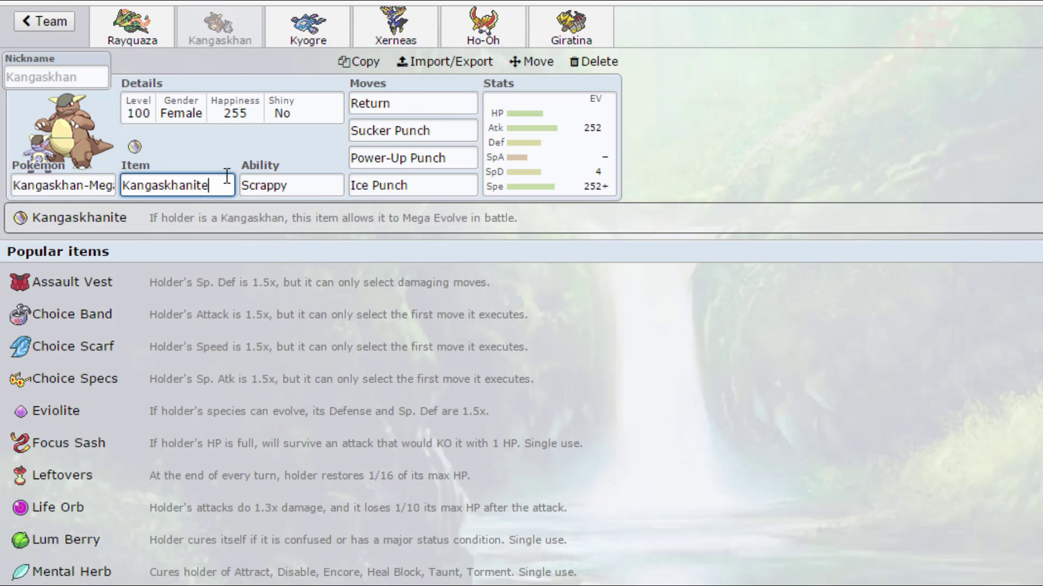
pyautogui.click(401, 104)
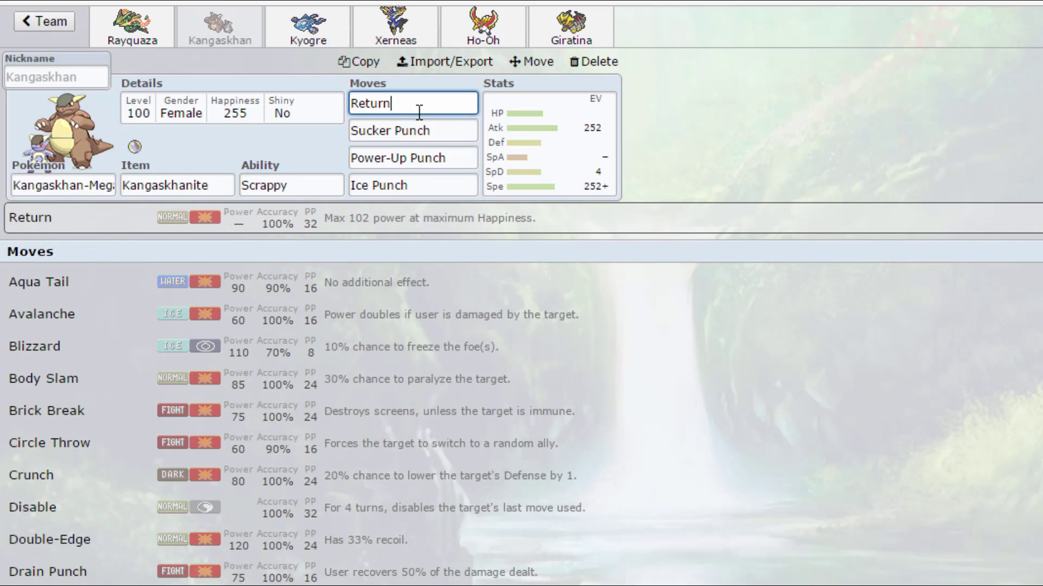
pyautogui.click(444, 129)
pyautogui.click(445, 156)
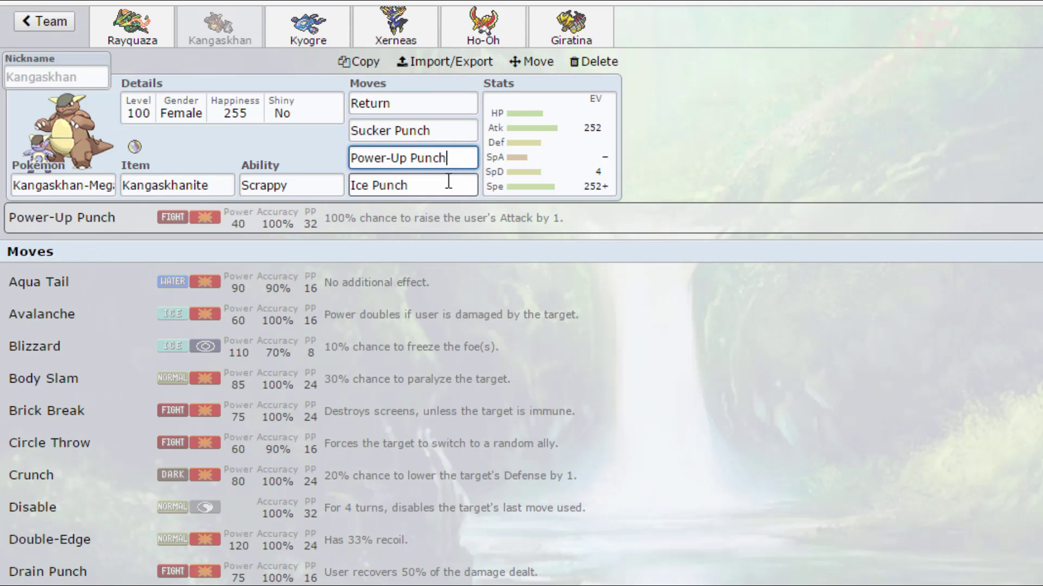
pyautogui.click(447, 182)
pyautogui.click(423, 103)
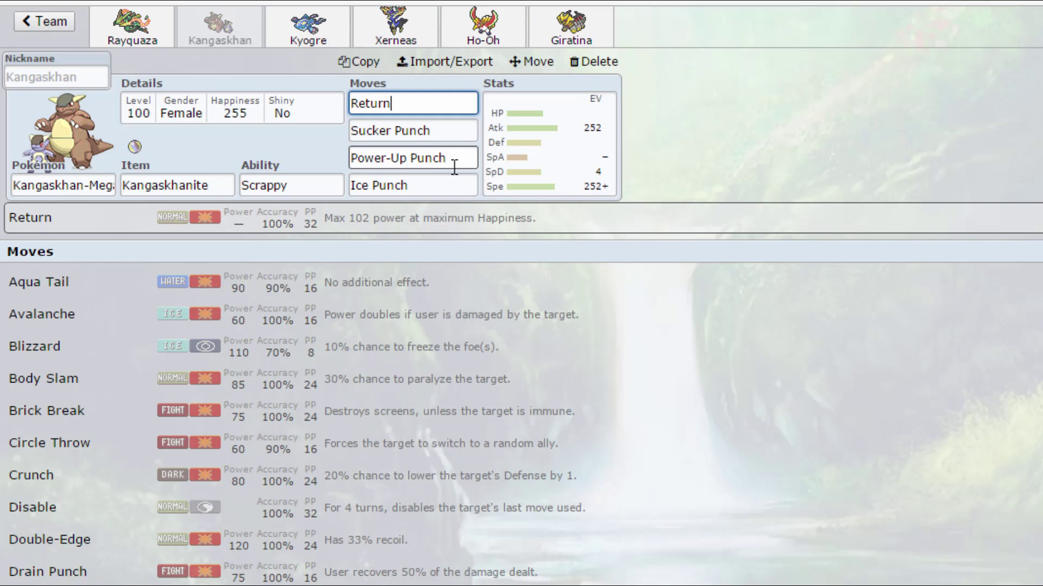
pyautogui.click(537, 177)
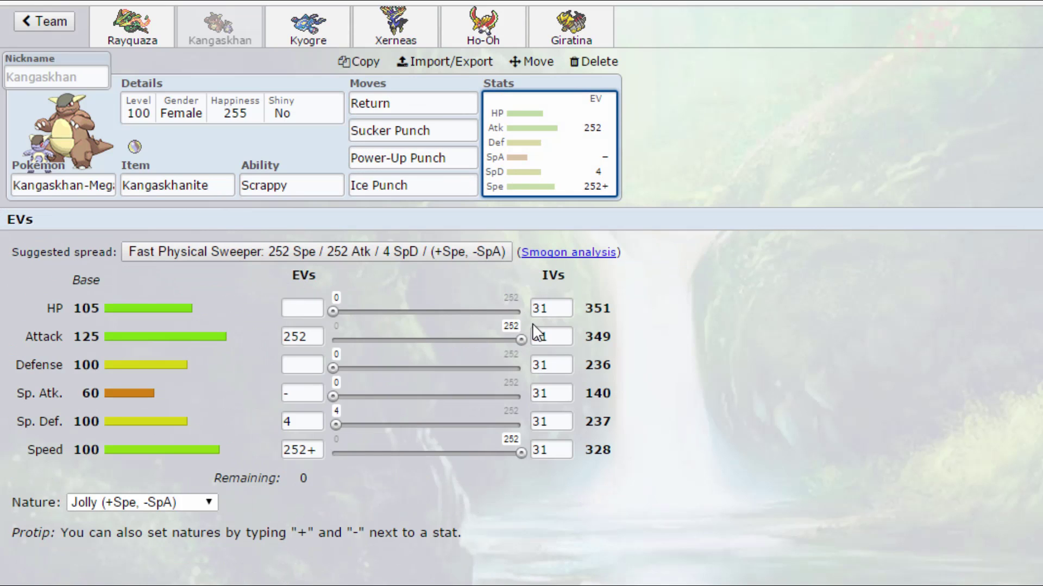
# - Examine the EV spreads and movesets of Kyogre and Xerneas
pyautogui.click(309, 31)
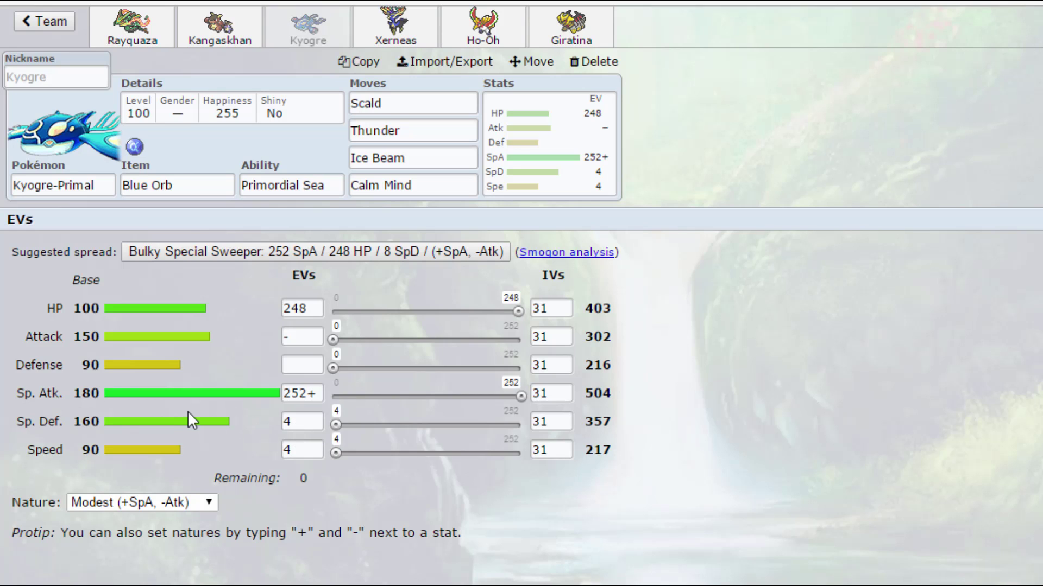
pyautogui.click(321, 445)
pyautogui.click(394, 26)
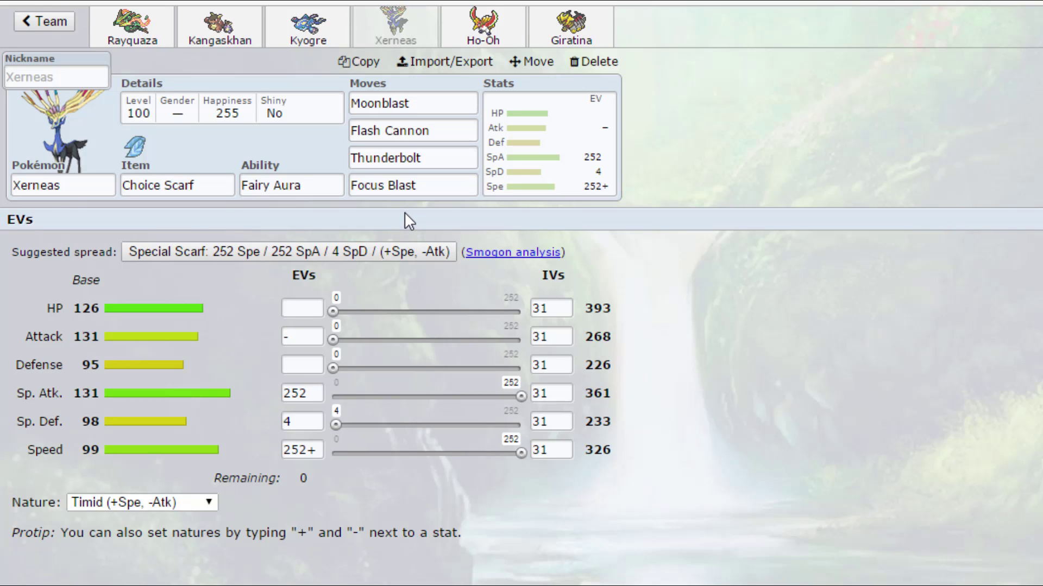
pyautogui.click(414, 187)
pyautogui.click(425, 164)
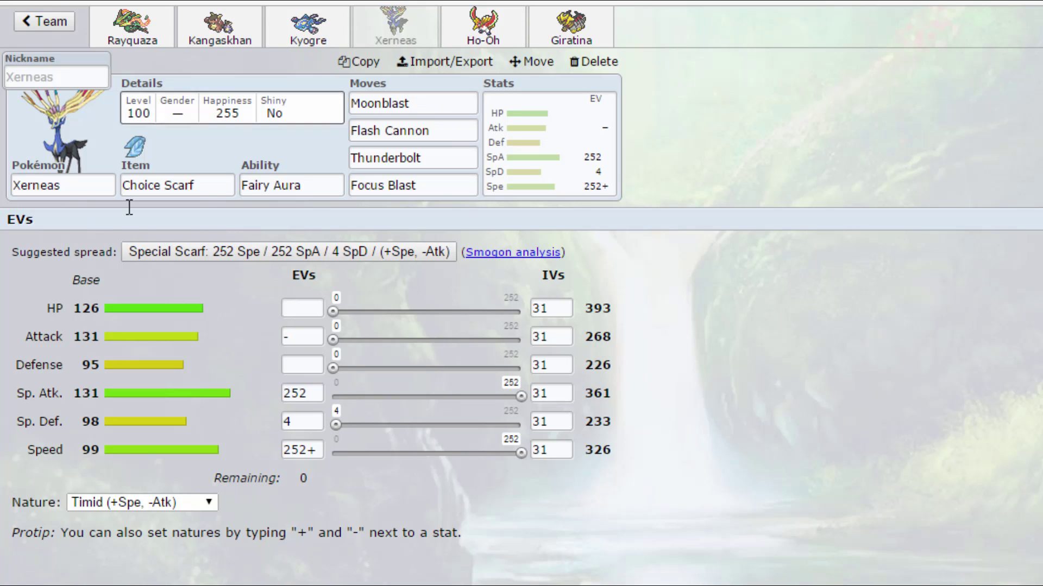
# - Browse the Uber Pokémon list from Xerneas's species choice, and check its Flash Cannon move and EV spread
pyautogui.click(85, 185)
pyautogui.scroll(-7, 280, 424)
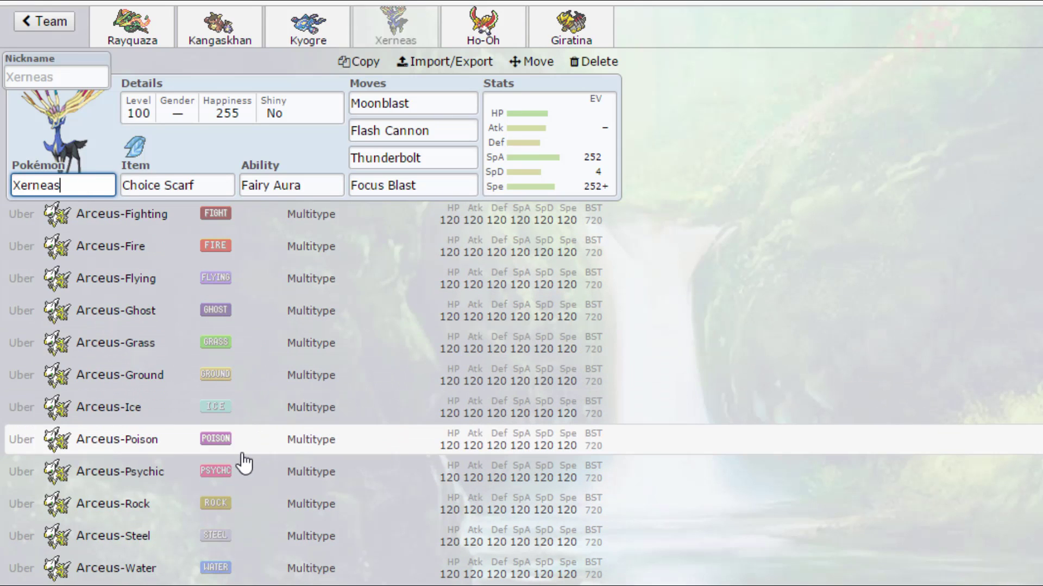
pyautogui.scroll(-3, 242, 461)
pyautogui.scroll(-5, 255, 511)
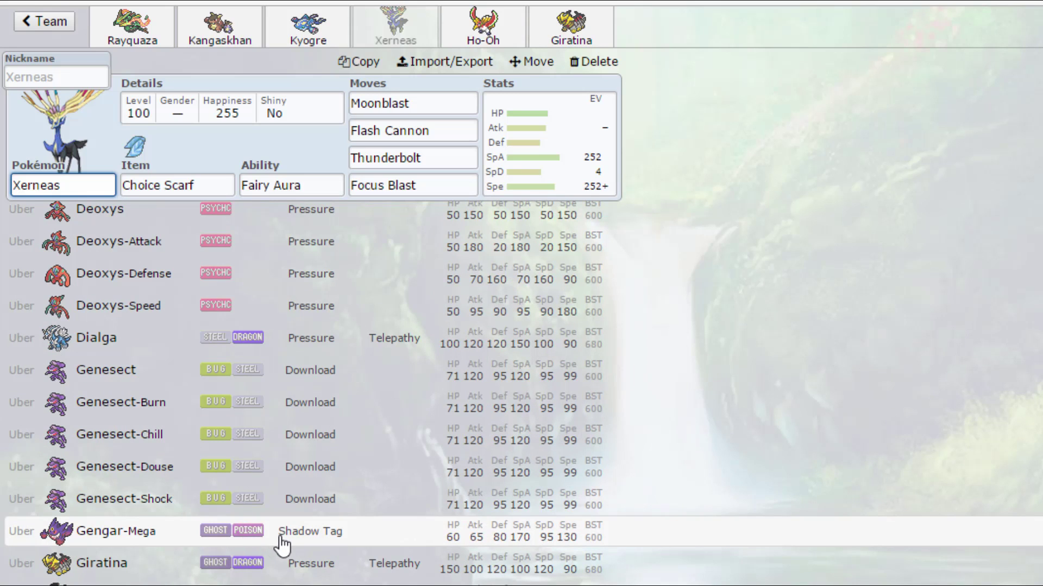
pyautogui.scroll(-2, 283, 545)
pyautogui.scroll(-3, 286, 548)
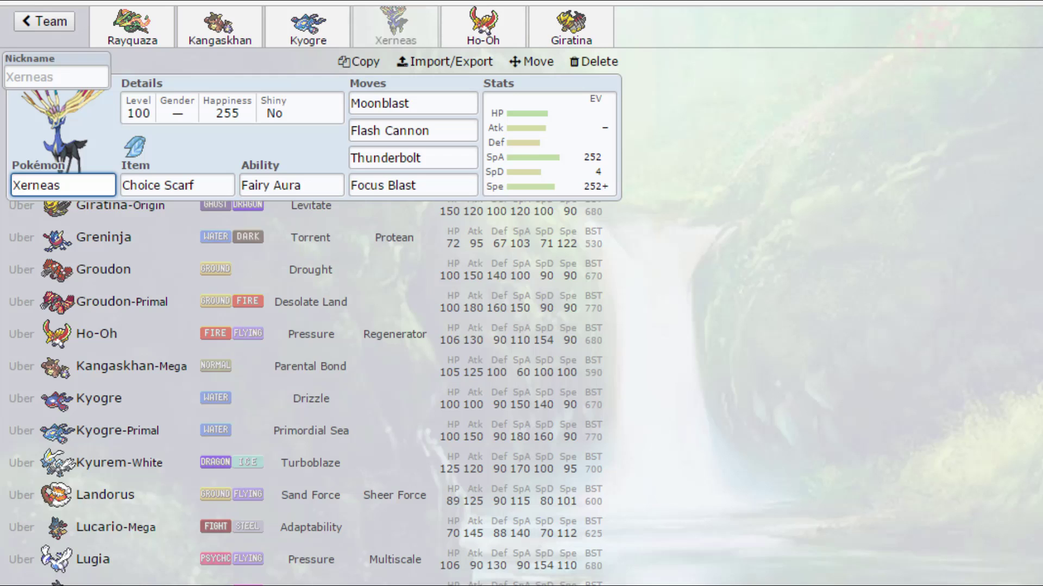
pyautogui.scroll(-2, 286, 549)
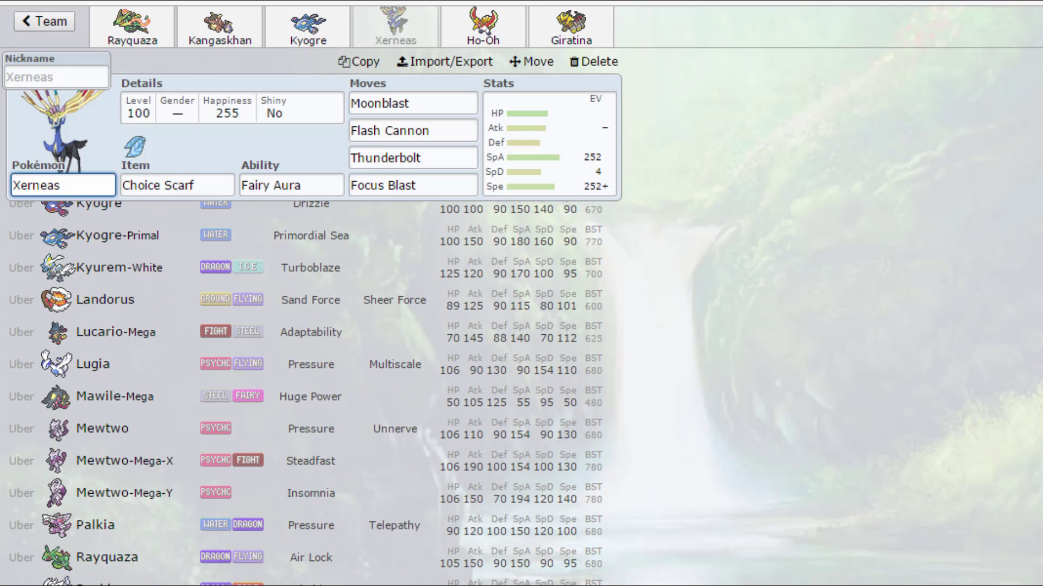
pyautogui.scroll(-3, 286, 548)
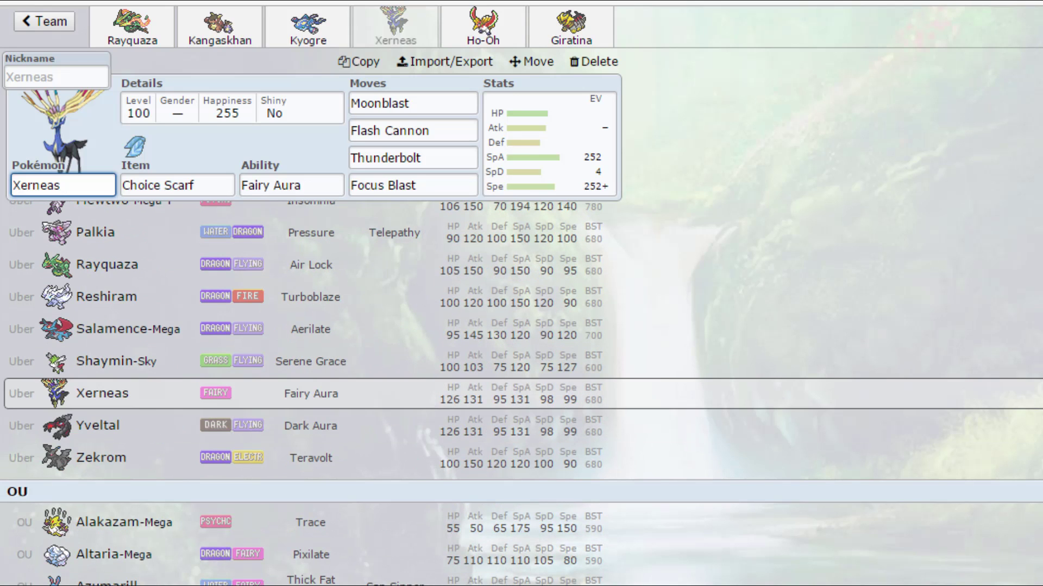
pyautogui.scroll(15, 333, 464)
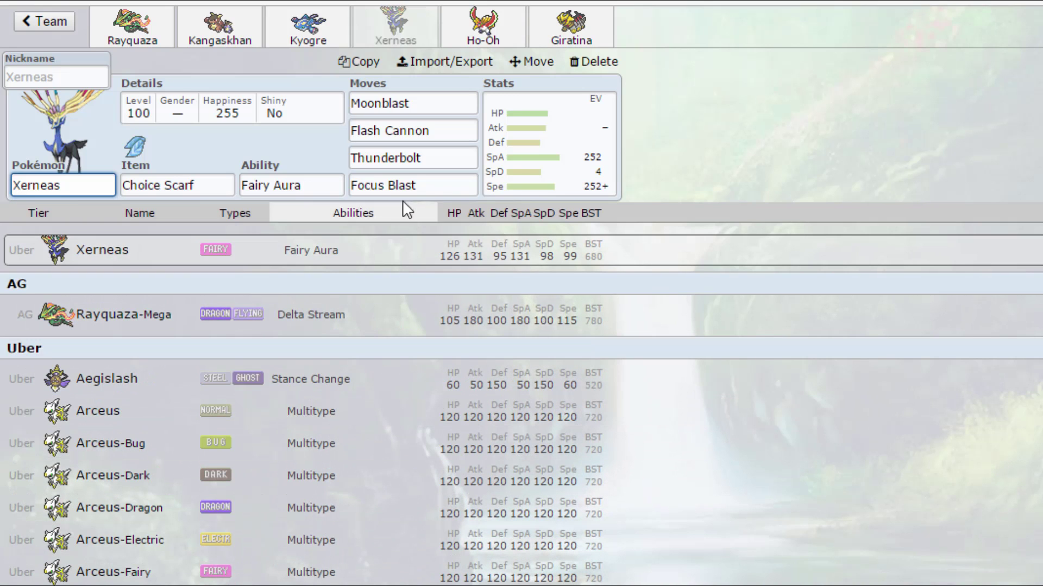
pyautogui.click(437, 130)
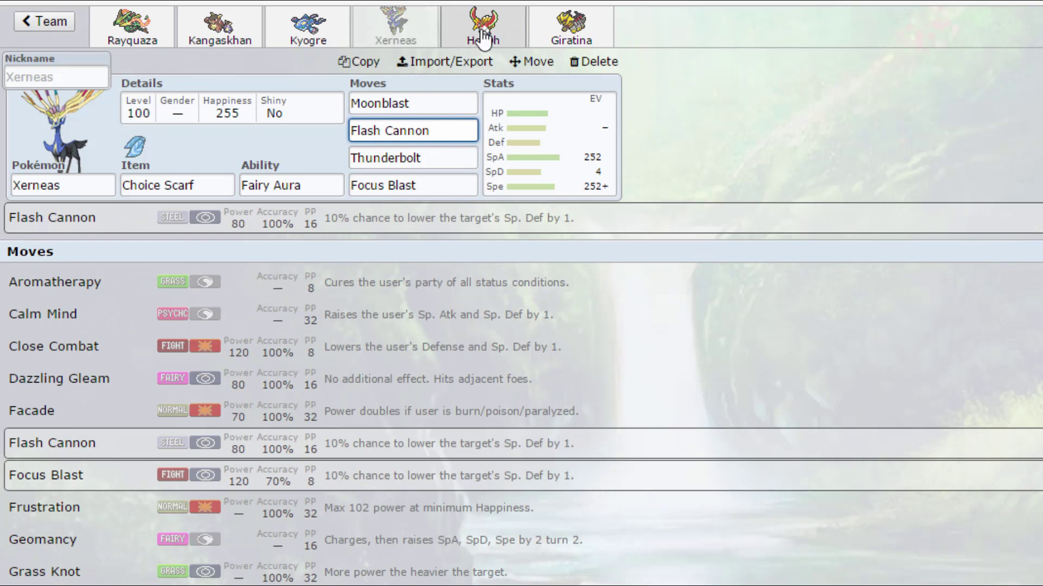
pyautogui.click(528, 130)
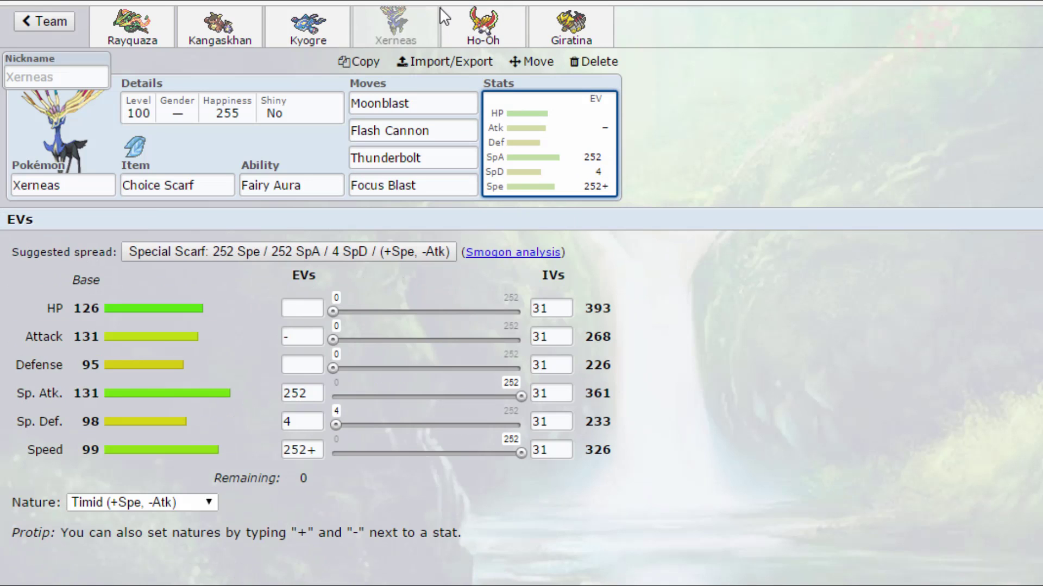
# - Examine Ho-Oh's set and EV spread, including its Speed EVs, with a brief check of Rayquaza's set
pyautogui.click(487, 46)
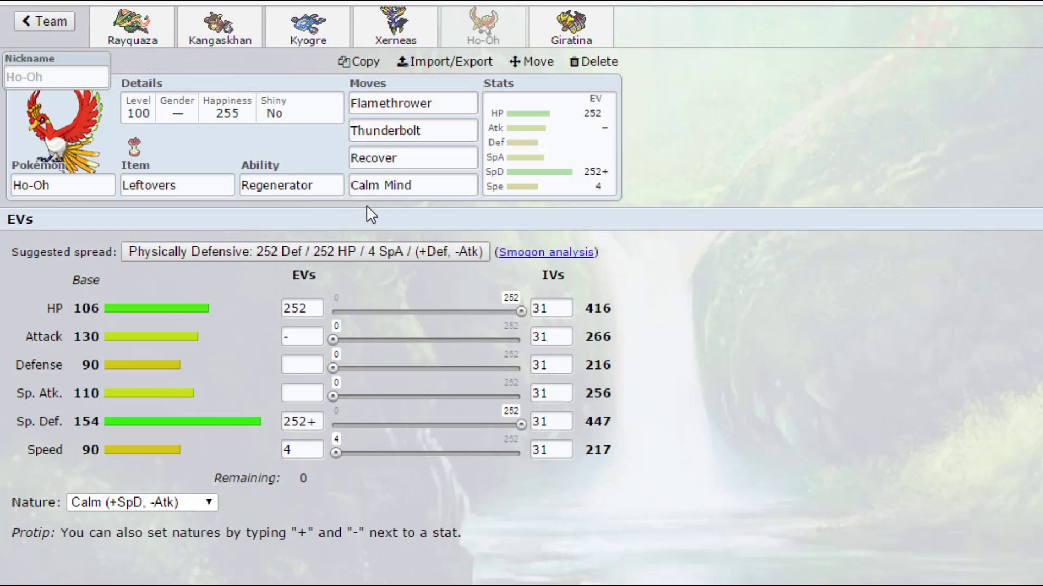
pyautogui.click(127, 33)
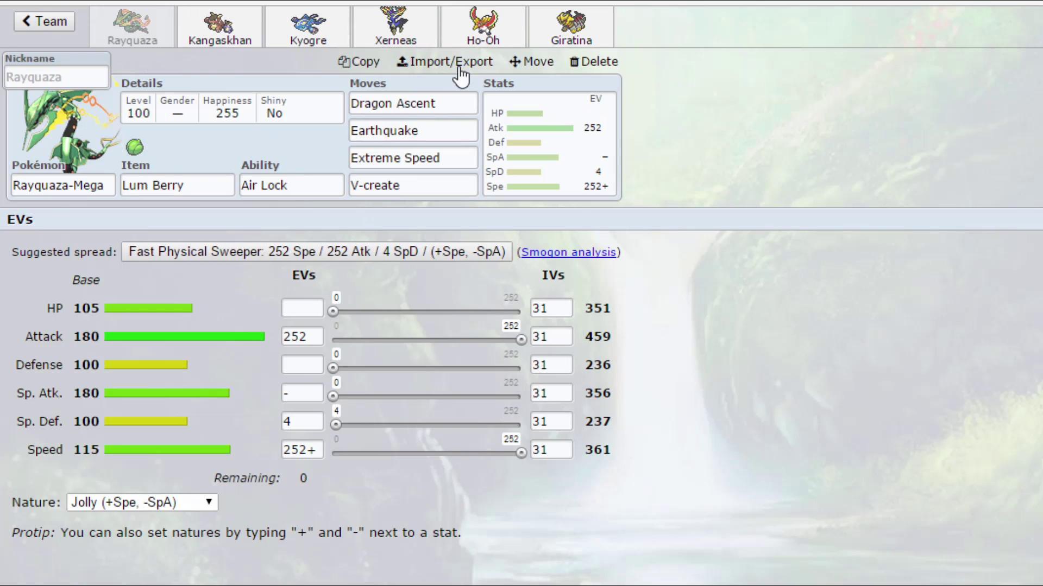
pyautogui.click(485, 44)
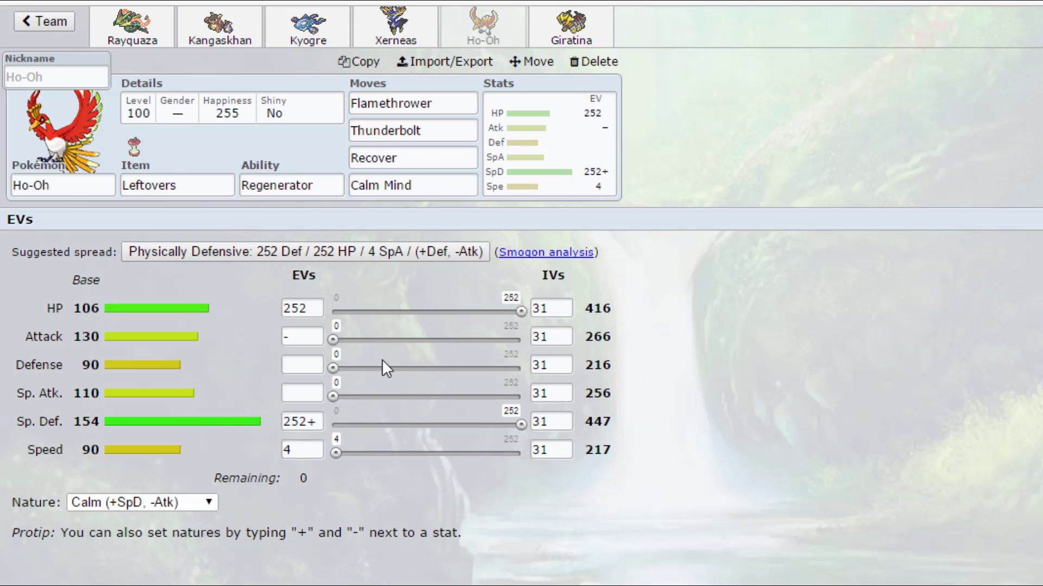
pyautogui.click(302, 449)
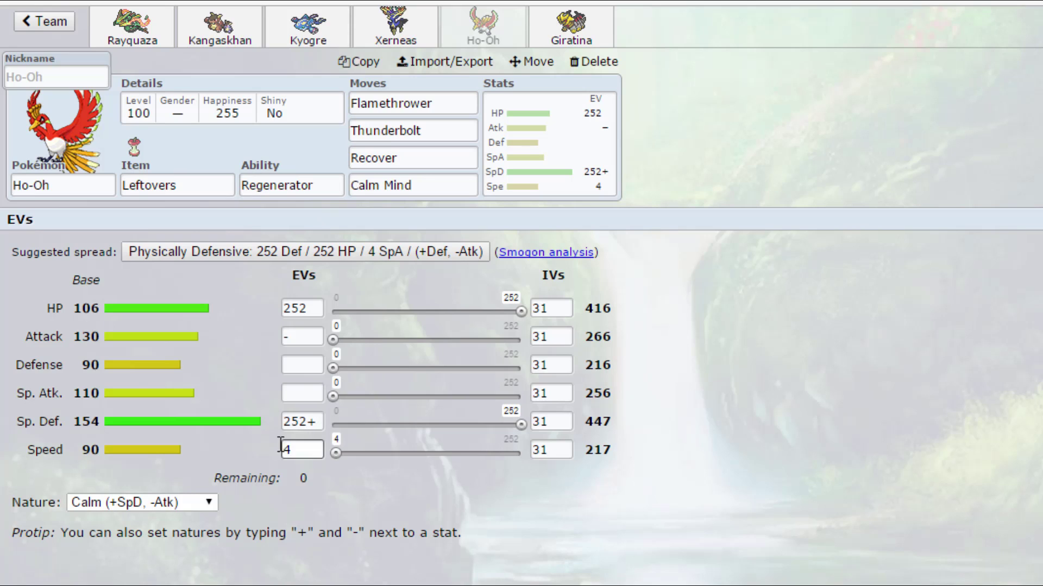
# - Review Giratina's EV spread, its Pain Split and Will-O-Wisp moves, and the other moves it can learn
pyautogui.click(575, 25)
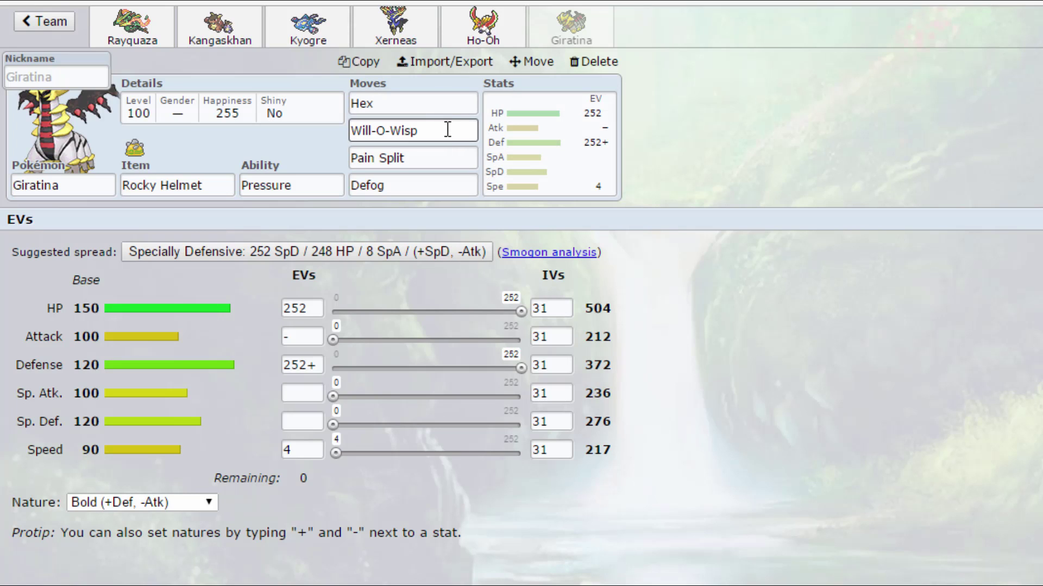
pyautogui.click(439, 164)
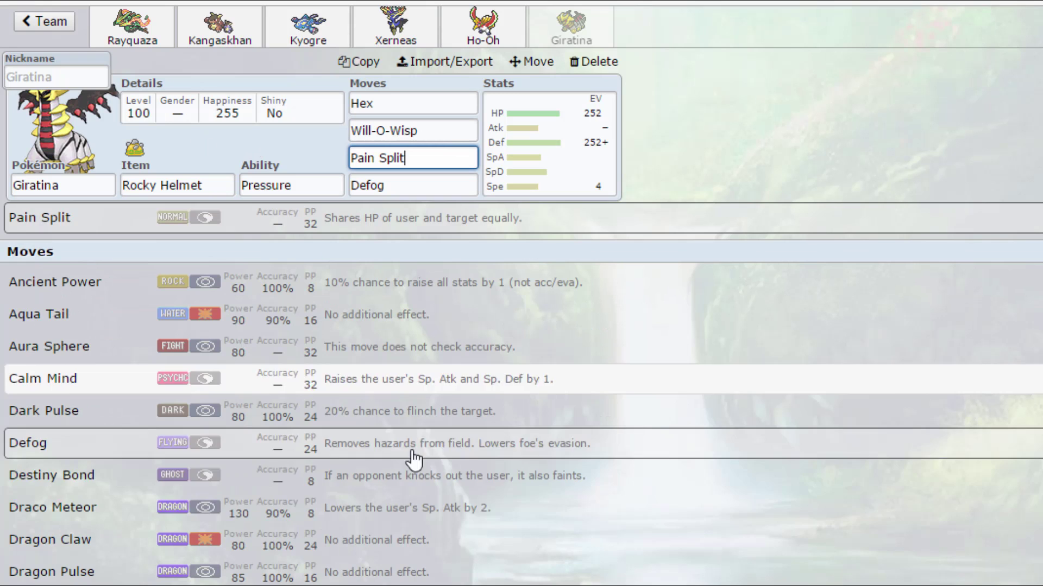
pyautogui.scroll(-10, 392, 486)
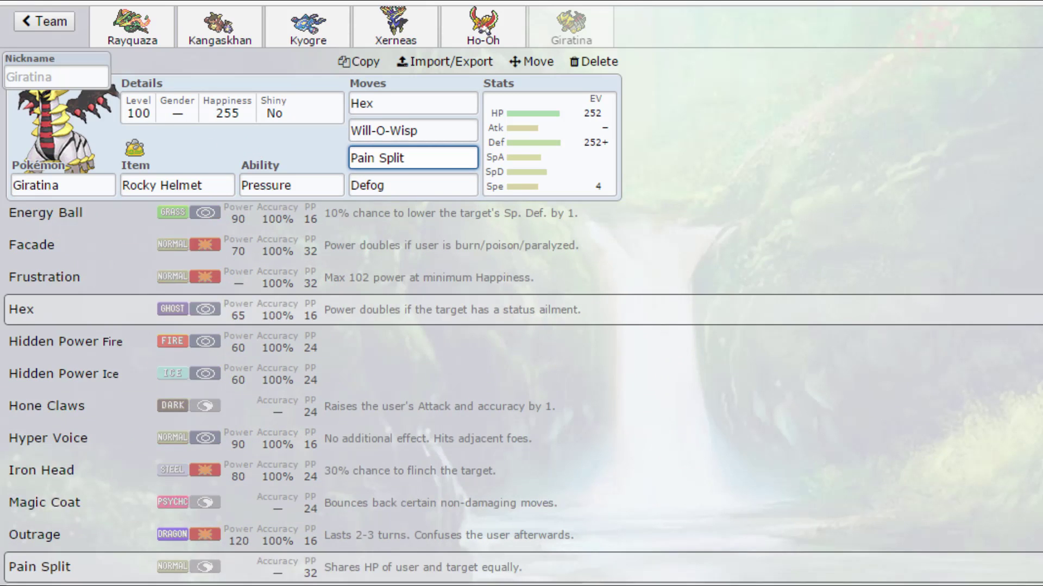
pyautogui.scroll(-5, 274, 505)
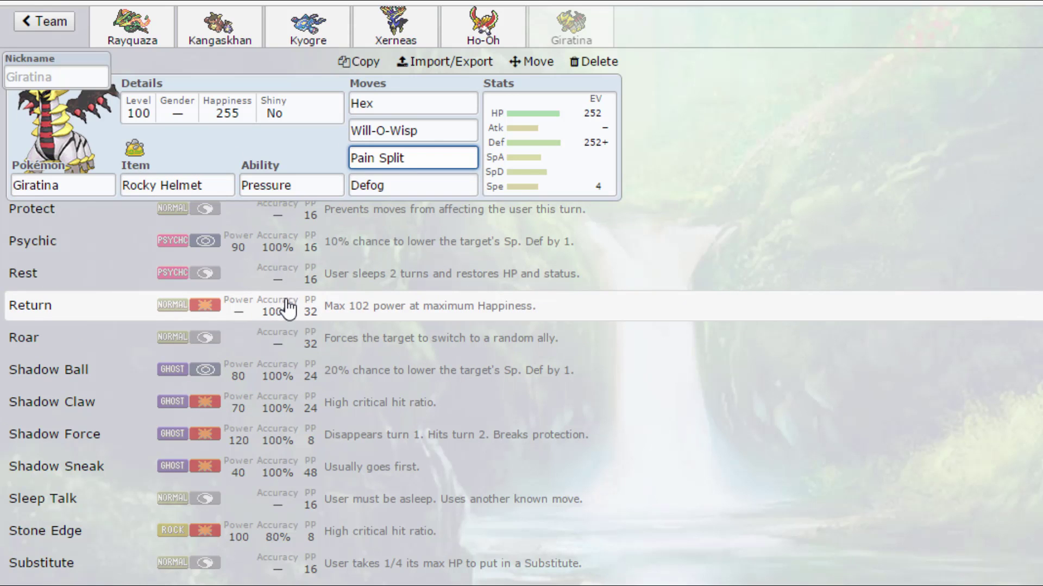
pyautogui.scroll(5, 458, 423)
pyautogui.scroll(10, 458, 423)
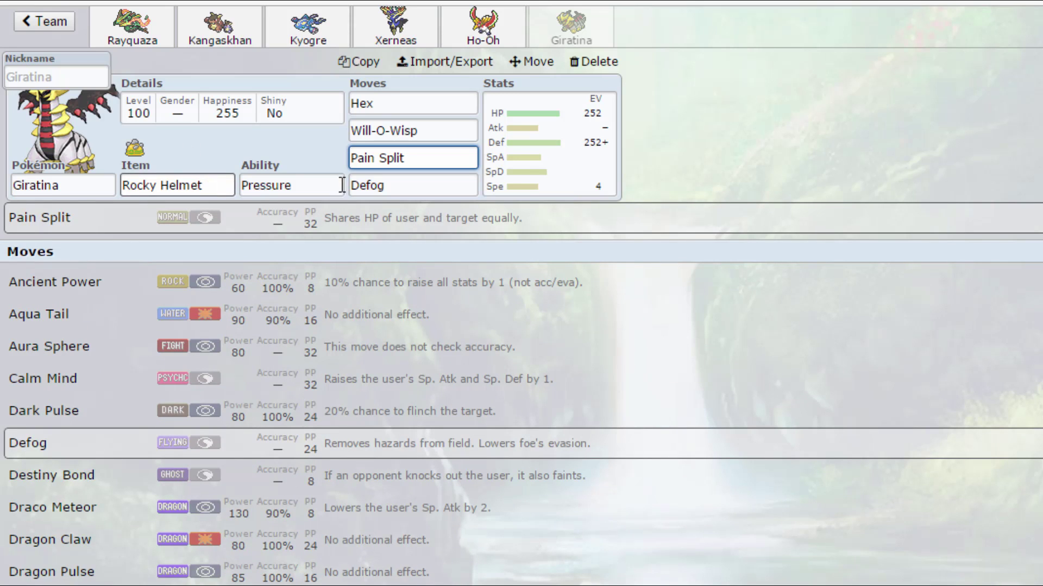
pyautogui.click(570, 171)
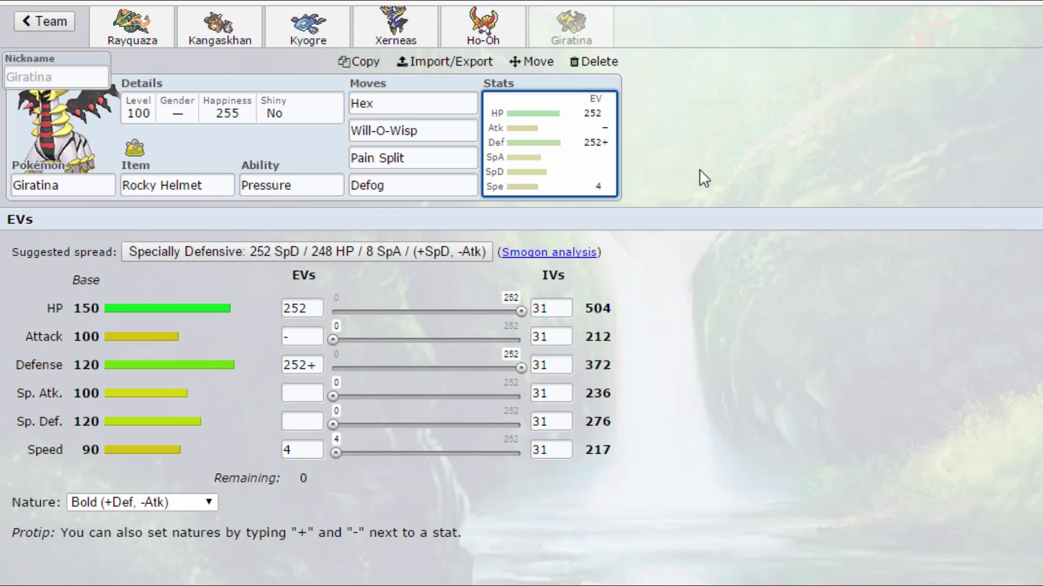
pyautogui.click(436, 157)
pyautogui.click(437, 135)
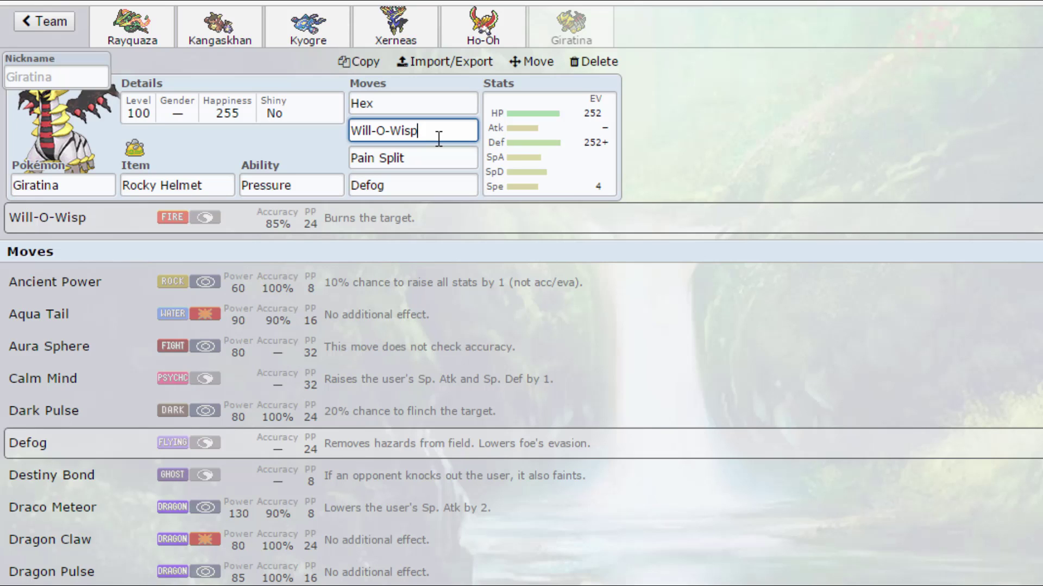
# - Return to Xerneas's set to look at its Flash Cannon move again
pyautogui.click(479, 23)
pyautogui.click(405, 32)
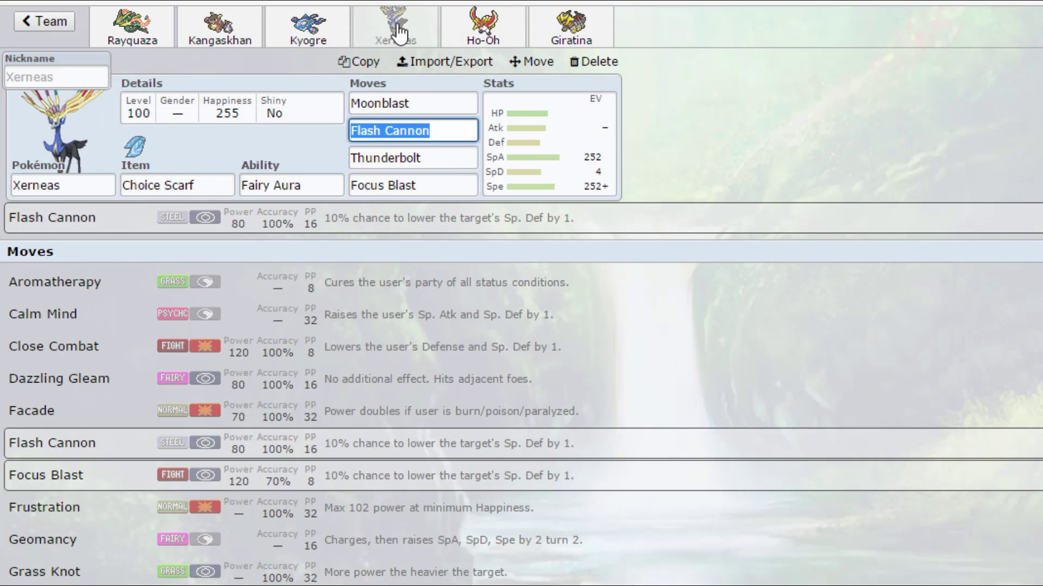